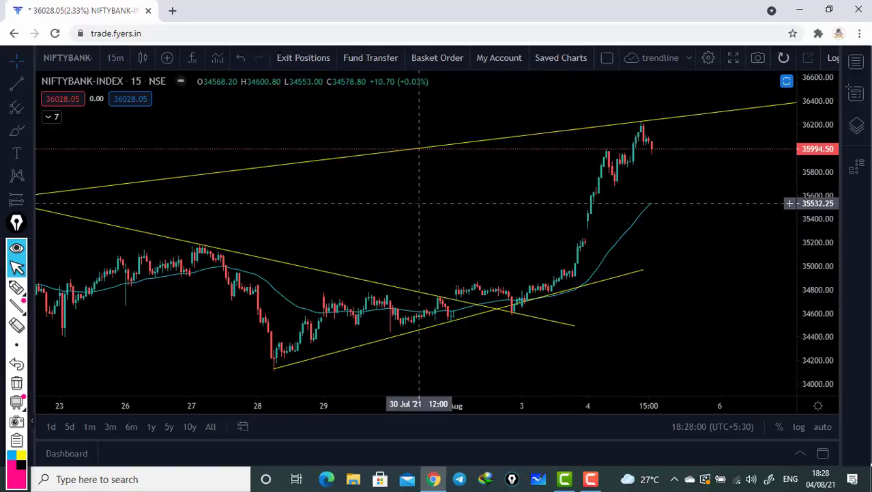
# Open alerts.fyers.in/dashboard in a new browser tab beside the chart.
pyautogui.rightClick(395, 177)
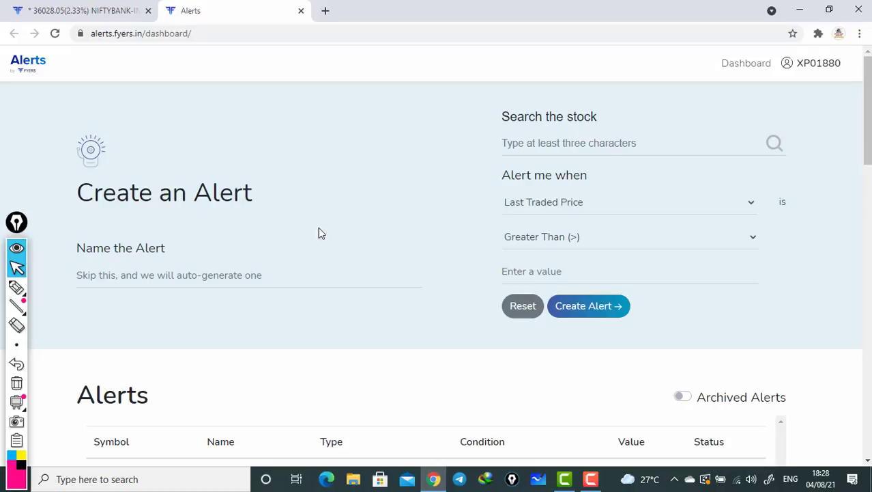
pyautogui.scroll(-4, 416, 254)
pyautogui.scroll(3, 416, 258)
pyautogui.scroll(-3, 408, 316)
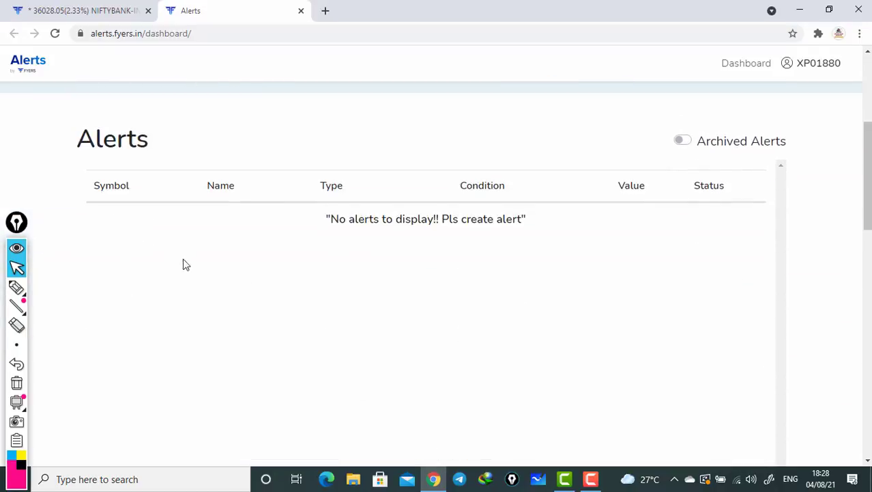
pyautogui.scroll(-3, 298, 293)
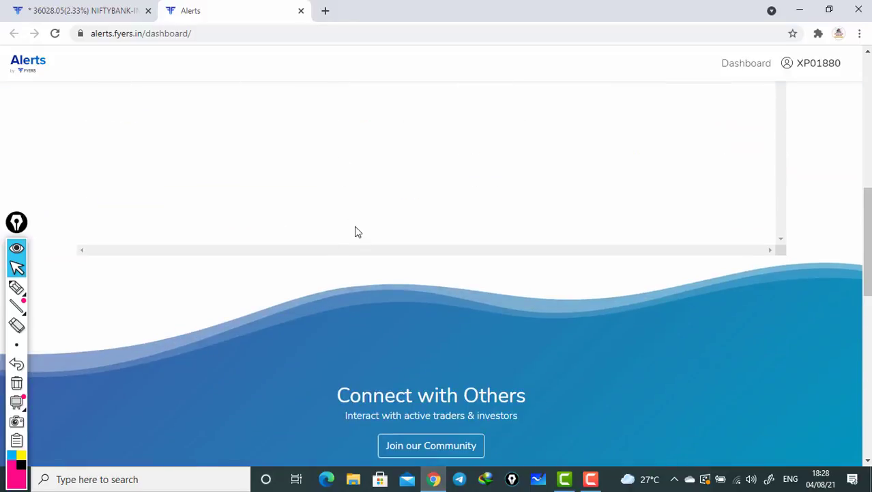
pyautogui.scroll(6, 355, 230)
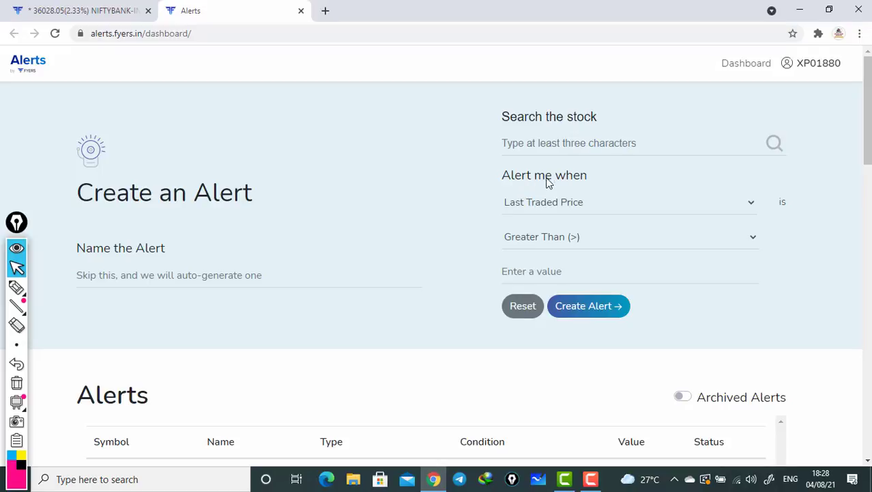
pyautogui.click(752, 207)
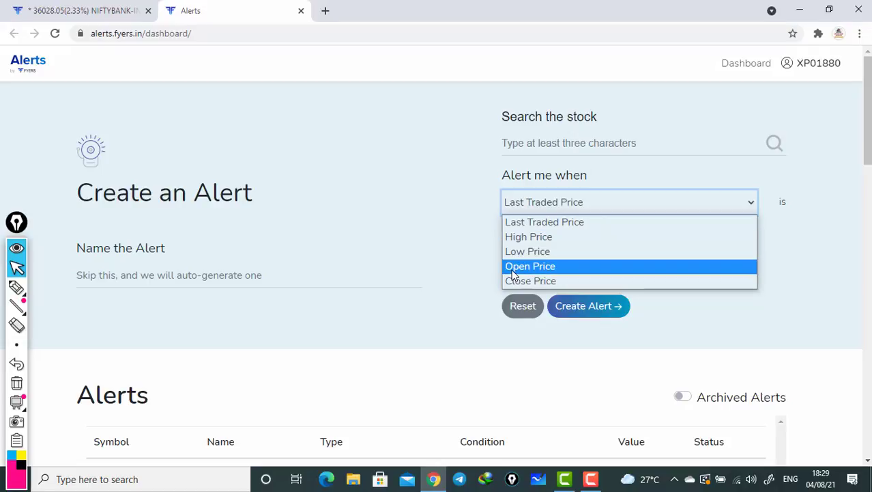
pyautogui.click(466, 240)
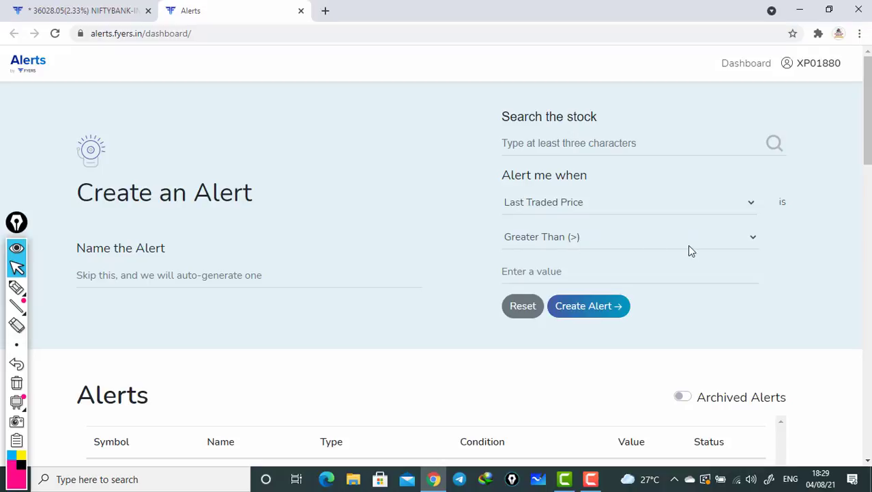
pyautogui.click(751, 236)
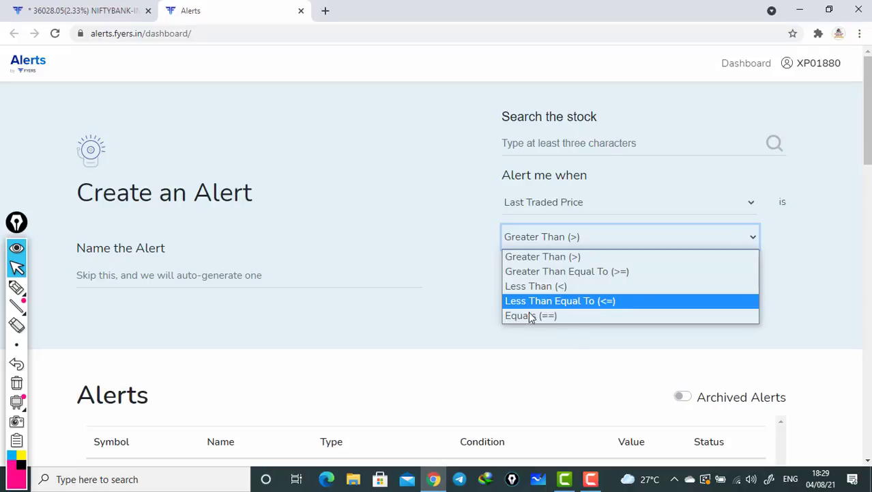
pyautogui.click(457, 242)
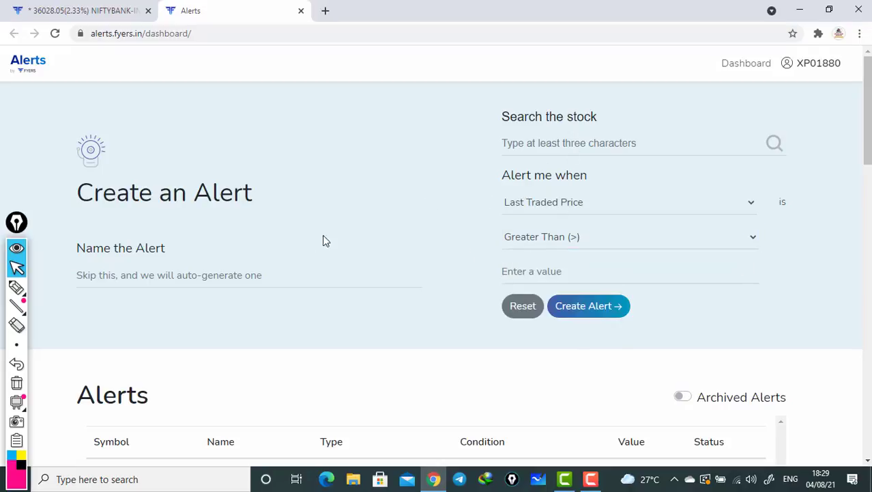
pyautogui.click(570, 144)
# Search 'sbin' and choose NSE:SBIN-EQ as the alert's stock.
pyautogui.write('sbin')
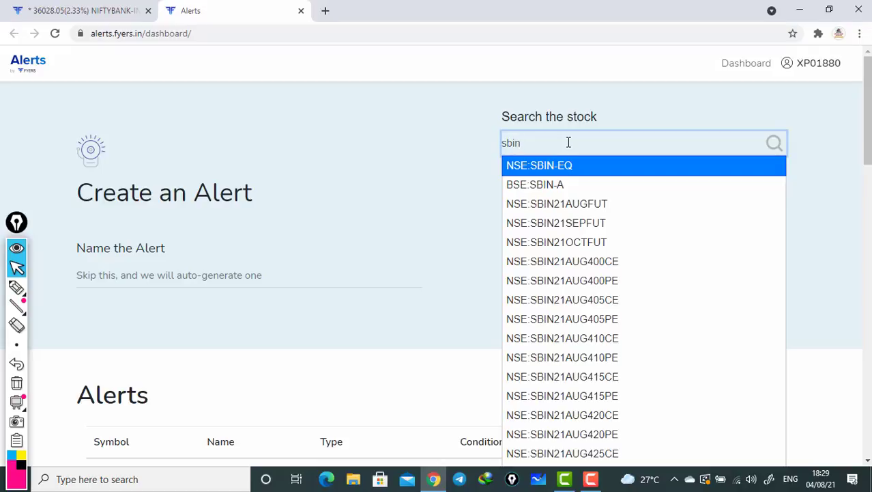
pyautogui.click(541, 176)
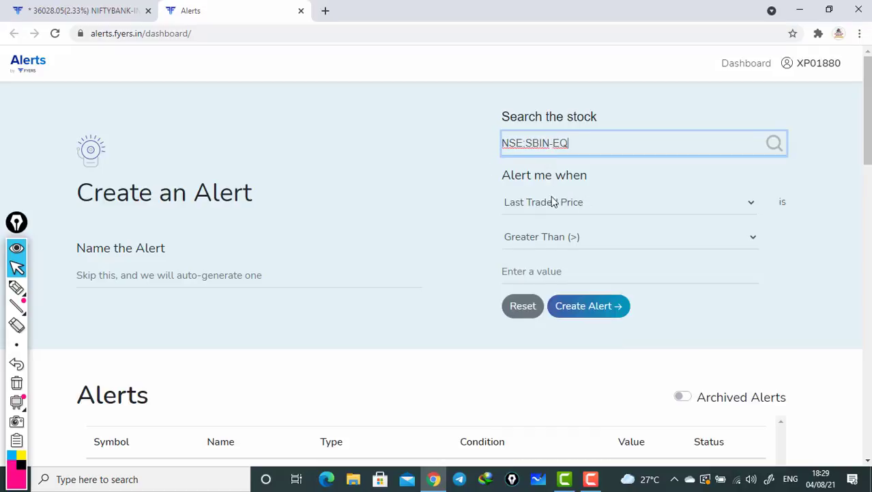
pyautogui.click(555, 271)
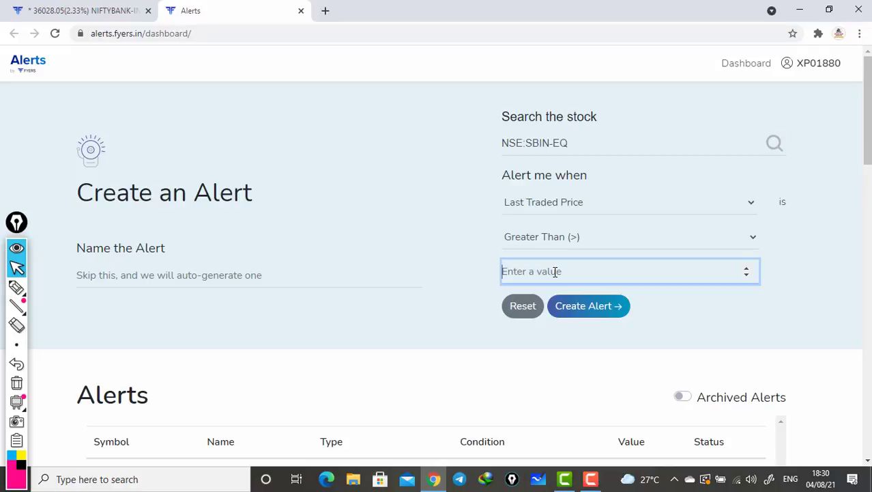
# Enter 465 as the trigger, trying Close and High Price before settling on Last Traded Price.
pyautogui.write('465')
pyautogui.click(443, 232)
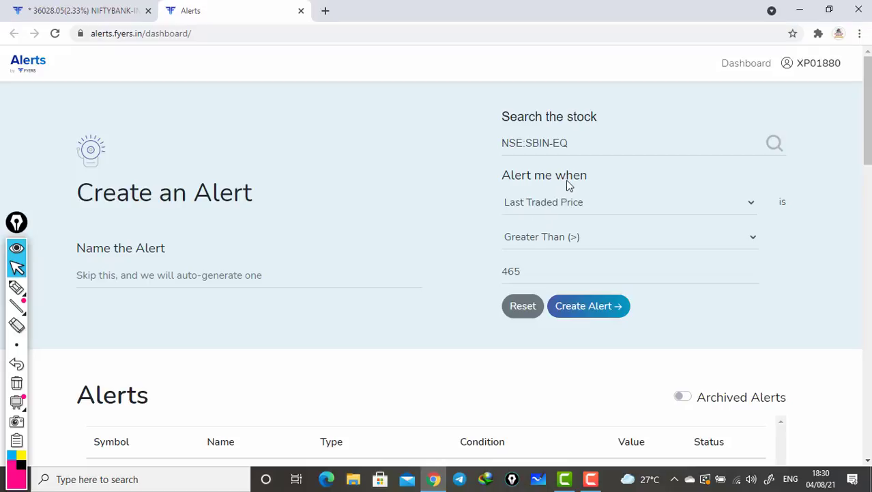
pyautogui.click(752, 205)
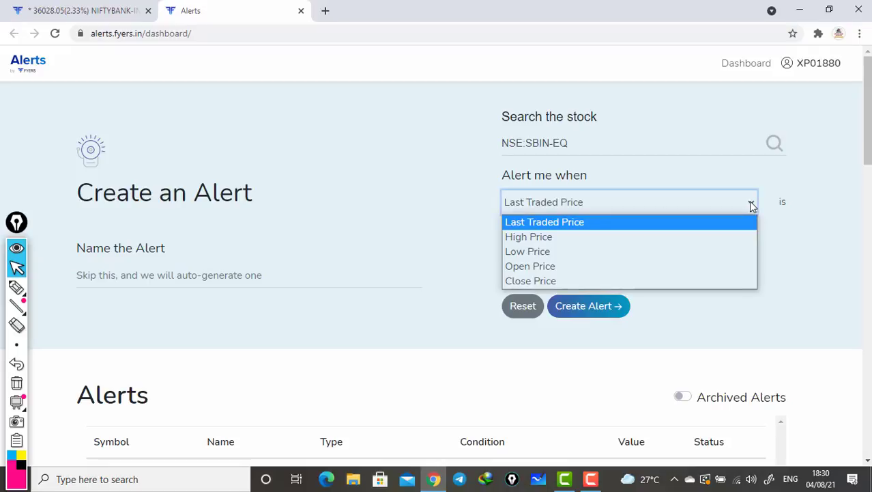
pyautogui.click(523, 281)
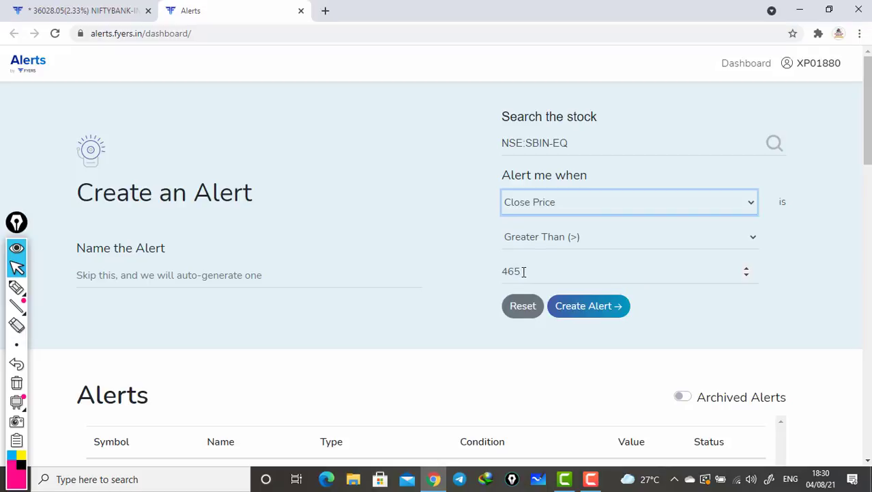
pyautogui.press('Up')
pyautogui.press('Up')
pyautogui.click(751, 203)
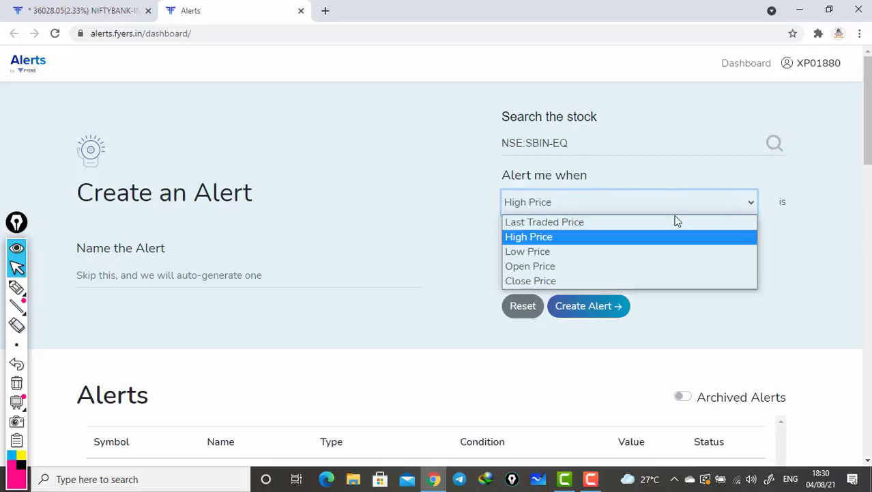
pyautogui.click(590, 221)
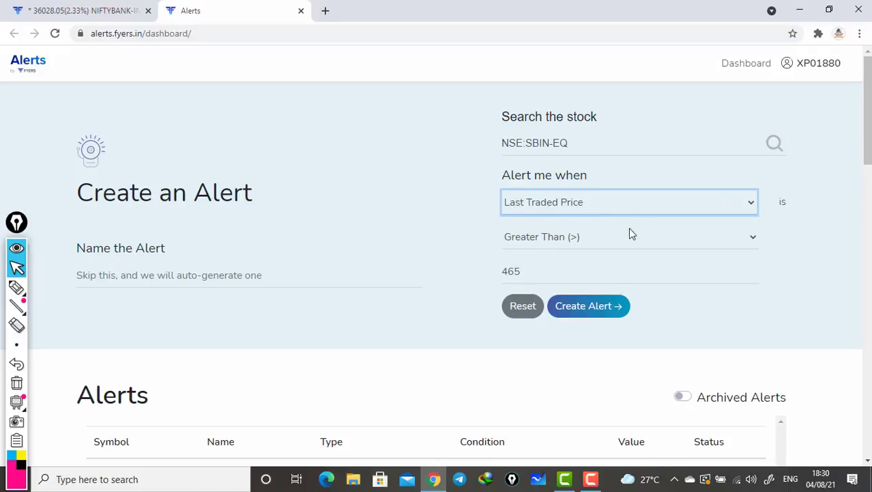
pyautogui.click(754, 240)
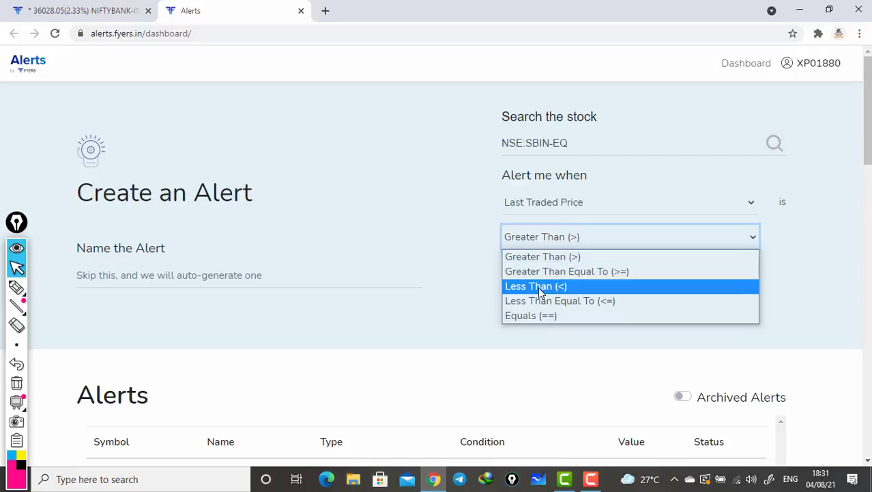
pyautogui.click(566, 258)
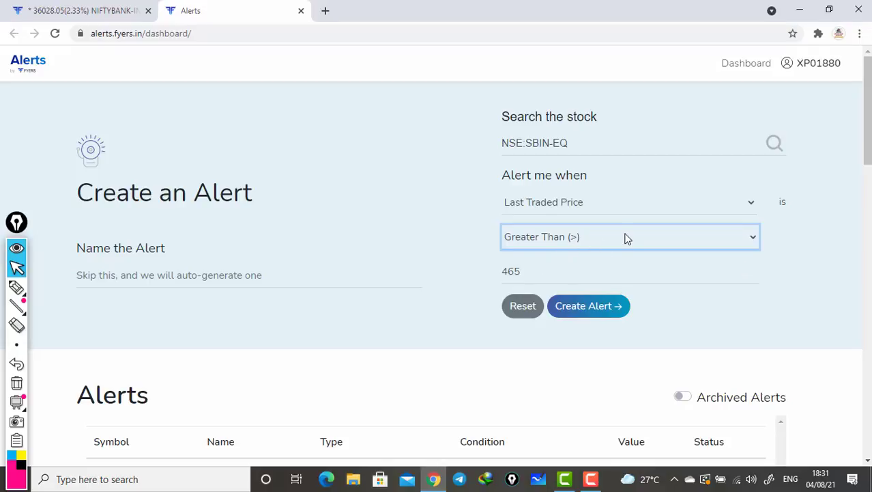
# Create the NSE:SBIN-EQ_LTP alert for LTP greater than 465 and view it in the Alerts table.
pyautogui.click(593, 313)
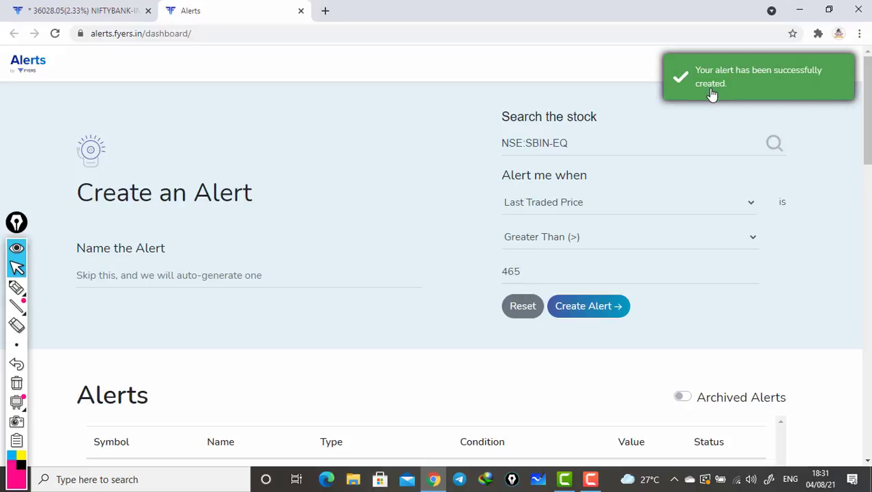
pyautogui.scroll(-3, 692, 268)
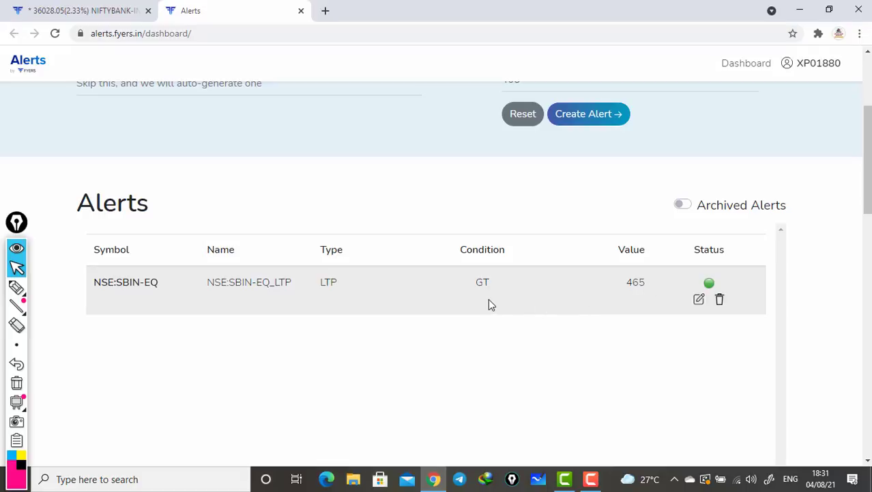
# Change the SBIN alert's trigger value to 460 and save the modification.
pyautogui.click(699, 300)
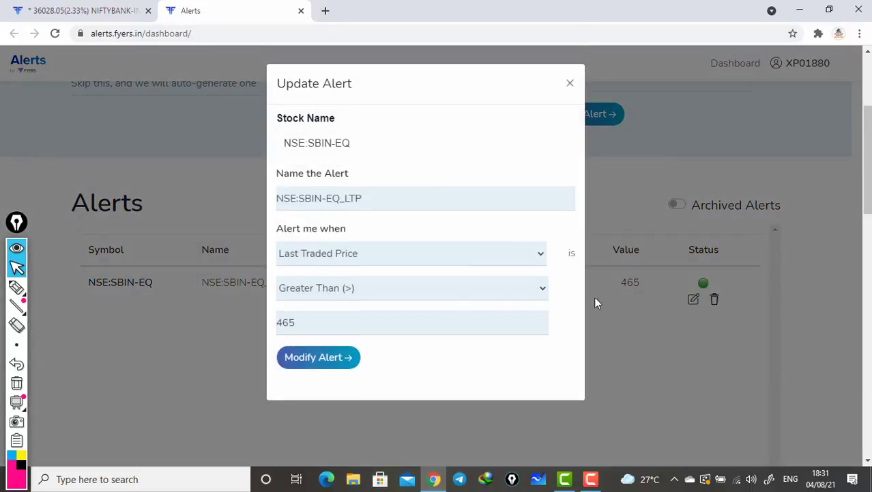
pyautogui.click(311, 323)
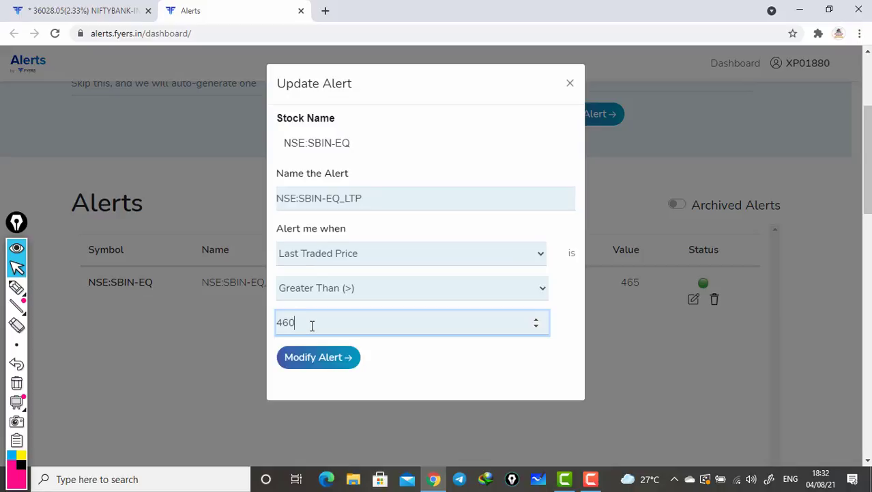
pyautogui.click(315, 357)
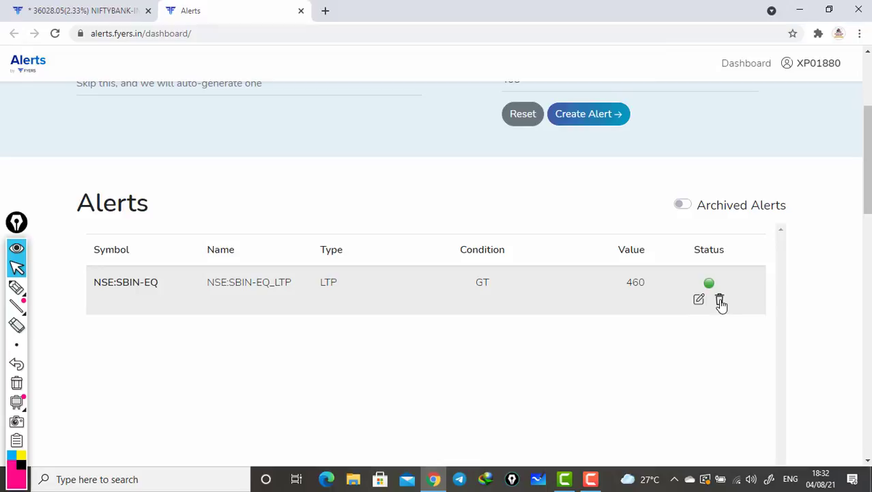
# Check the SBIN alert row and dismiss the name field's autofill suggestions.
pyautogui.scroll(3, 536, 352)
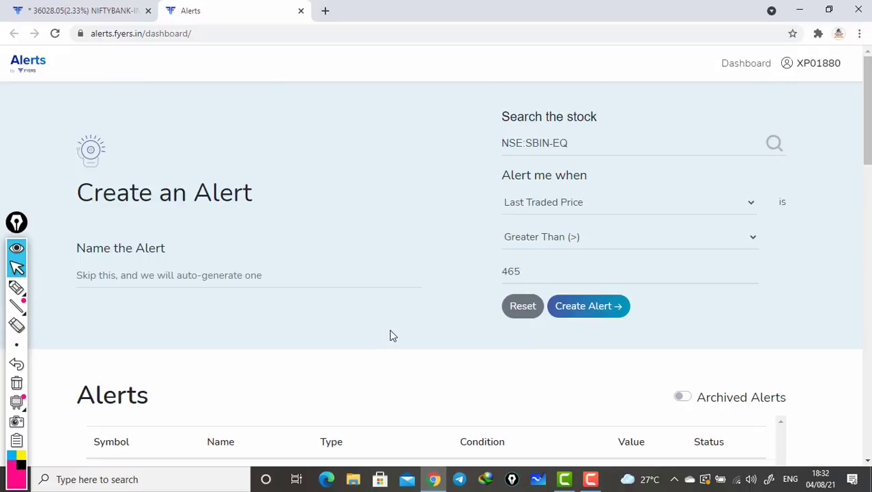
pyautogui.scroll(-2, 362, 314)
pyautogui.scroll(2, 267, 263)
pyautogui.click(103, 276)
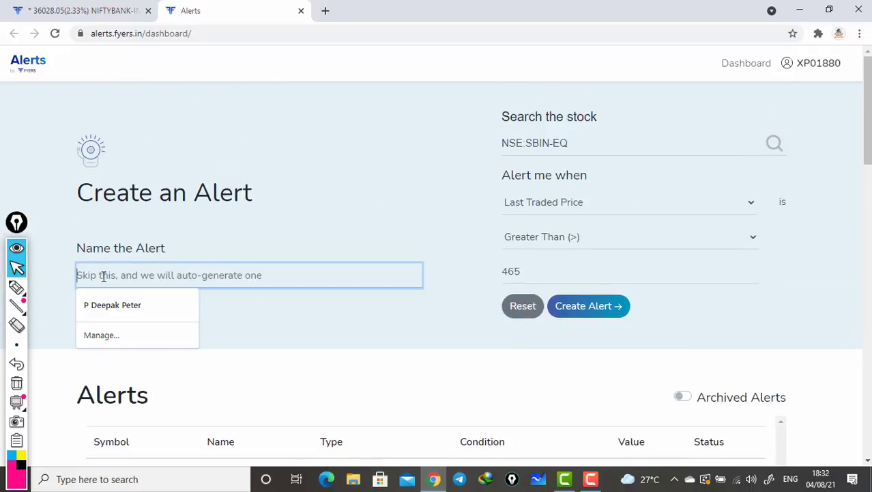
pyautogui.click(354, 221)
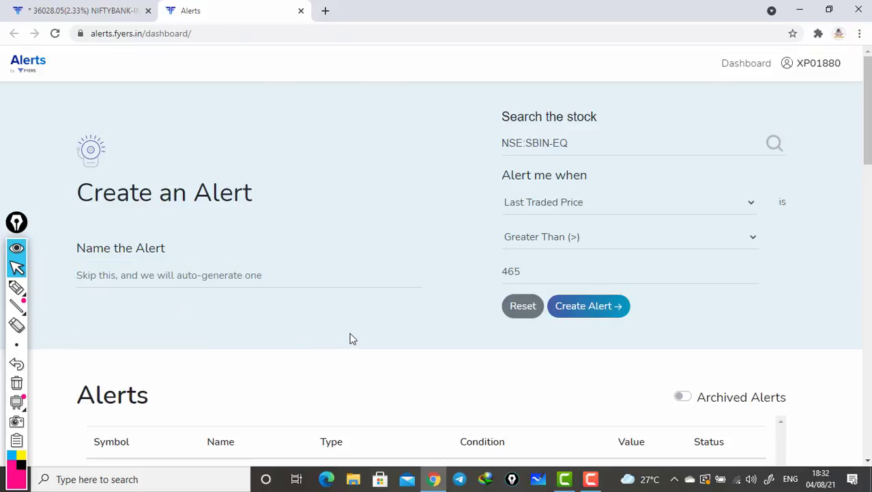
# Return to the NIFTYBANK 15-minute chart tab.
pyautogui.scroll(-2, 352, 338)
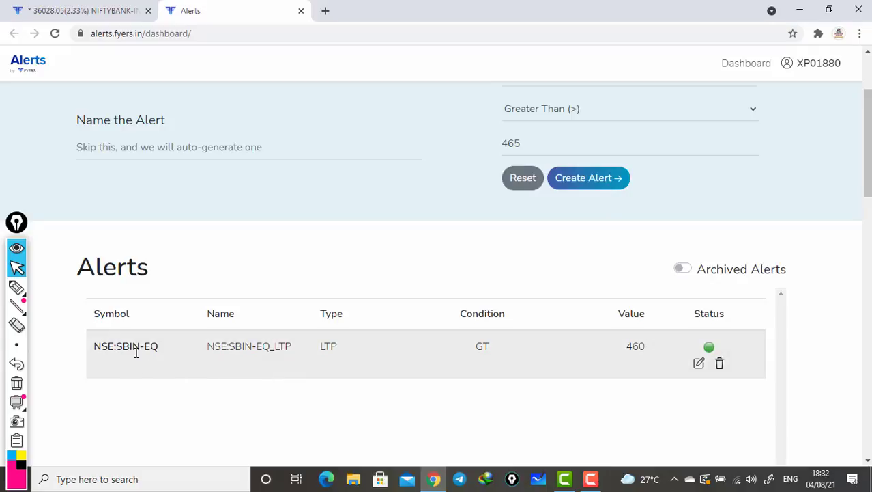
pyautogui.scroll(2, 226, 345)
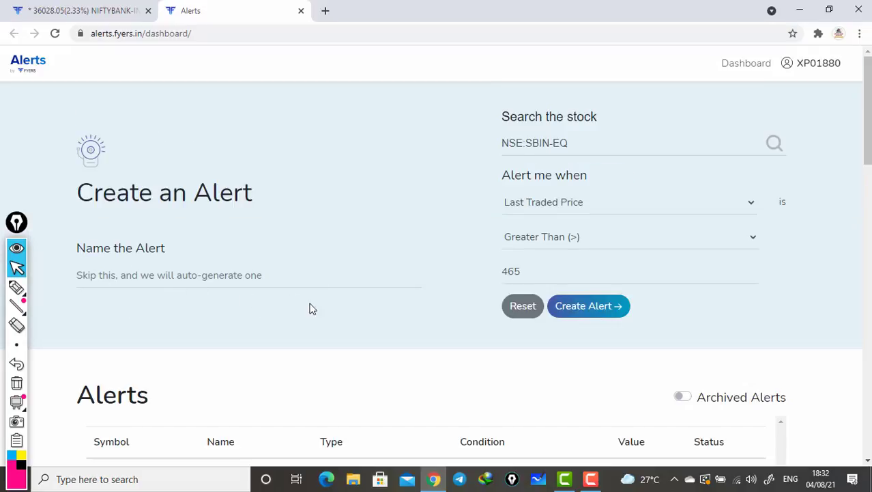
pyautogui.scroll(-2, 407, 315)
pyautogui.scroll(2, 406, 315)
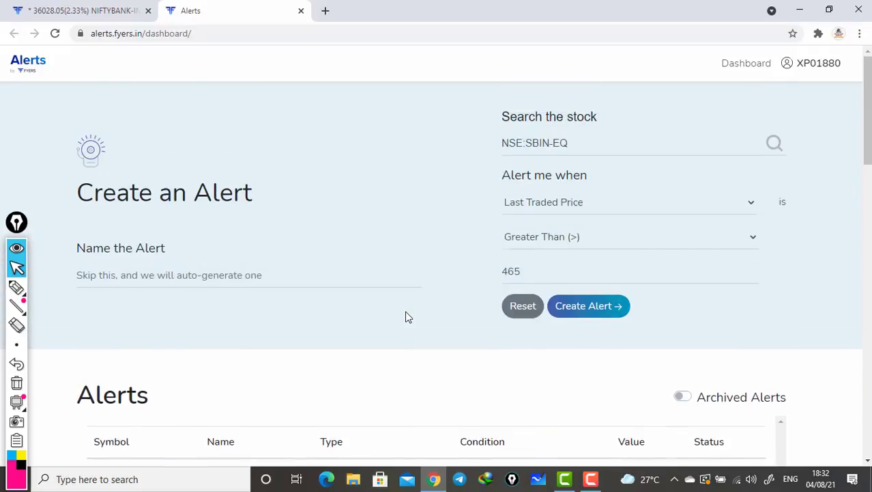
pyautogui.click(59, 12)
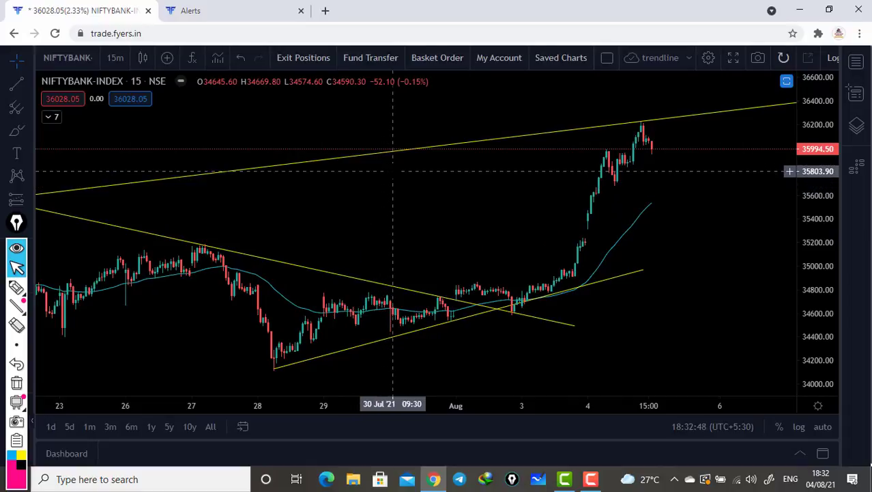
# Load MCX:CRUDEOIL21AUGFUT on the chart via a 'CRUDEO' symbol search, then pan it.
pyautogui.rightClick(393, 172)
pyautogui.write('CRUDEO')
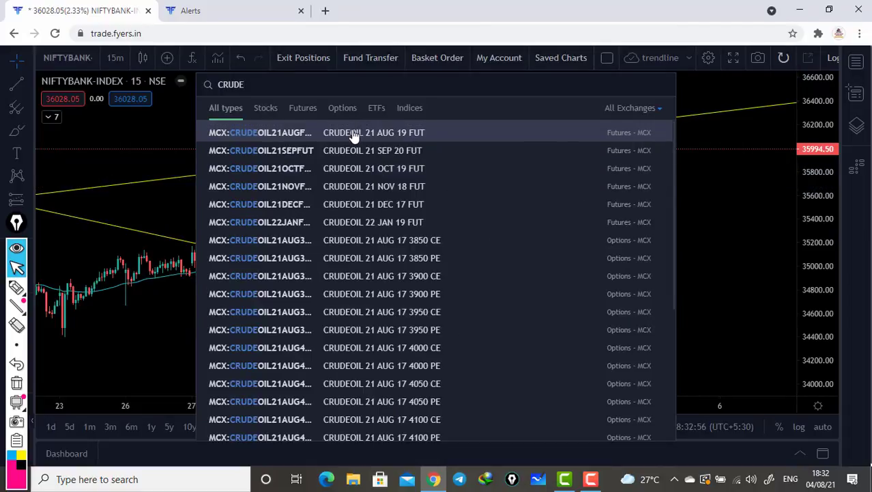
pyautogui.click(352, 135)
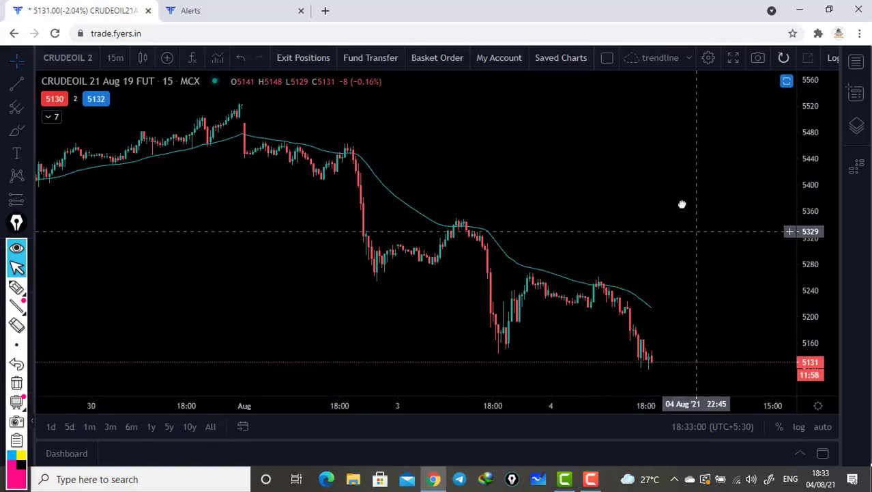
pyautogui.moveTo(682, 202); pyautogui.dragTo(661, 145)
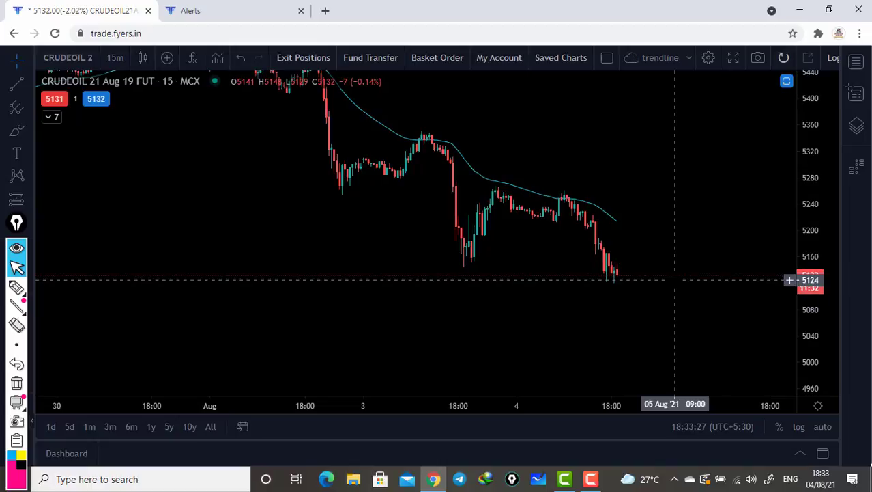
# From the chart's menu, create an MCX:CRUDEOIL21AUGFUT alert for last traded price below 51420.
pyautogui.rightClick(445, 107)
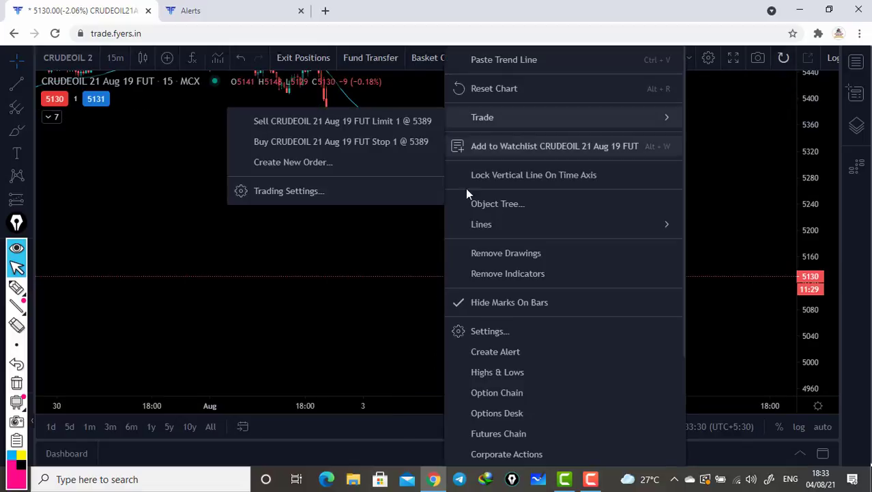
pyautogui.click(496, 353)
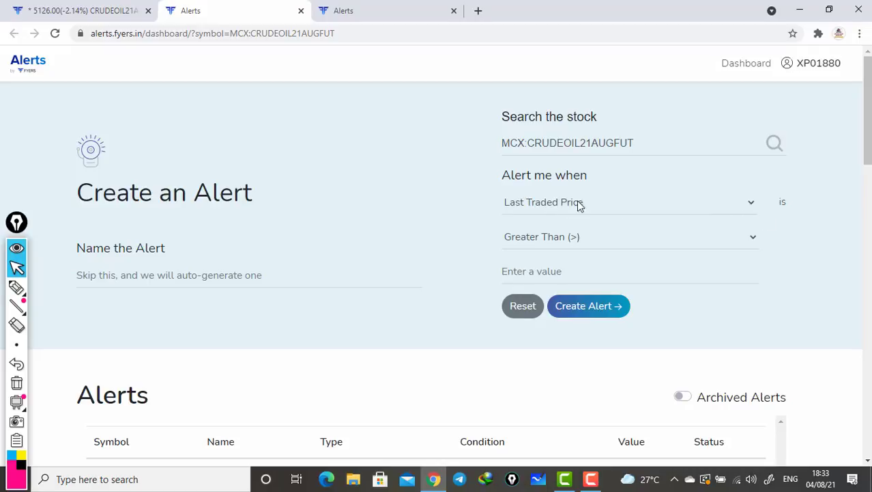
pyautogui.click(752, 237)
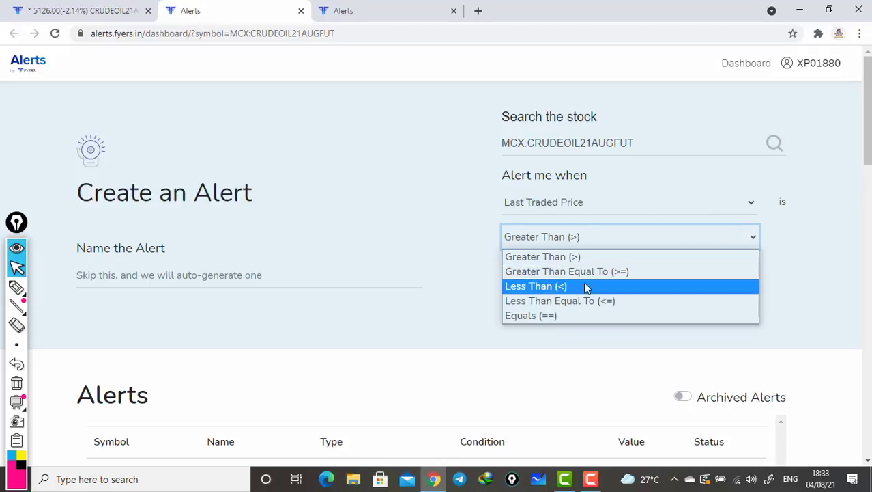
pyautogui.click(553, 286)
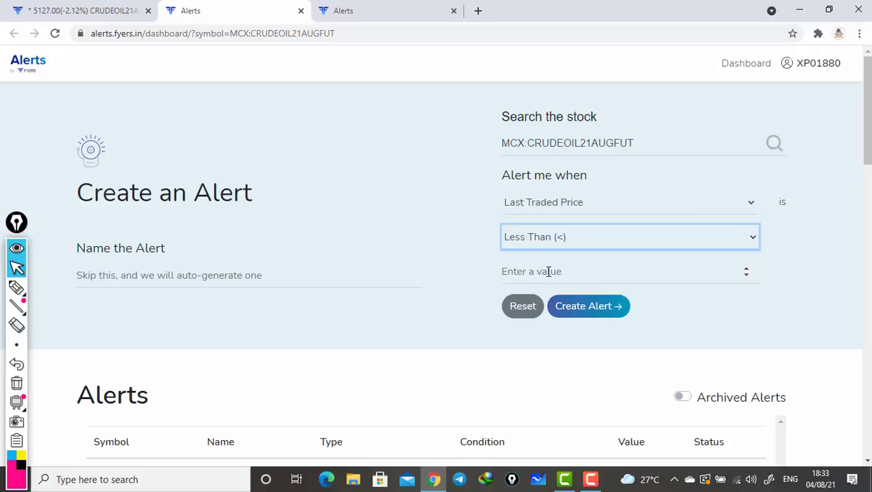
pyautogui.click(548, 272)
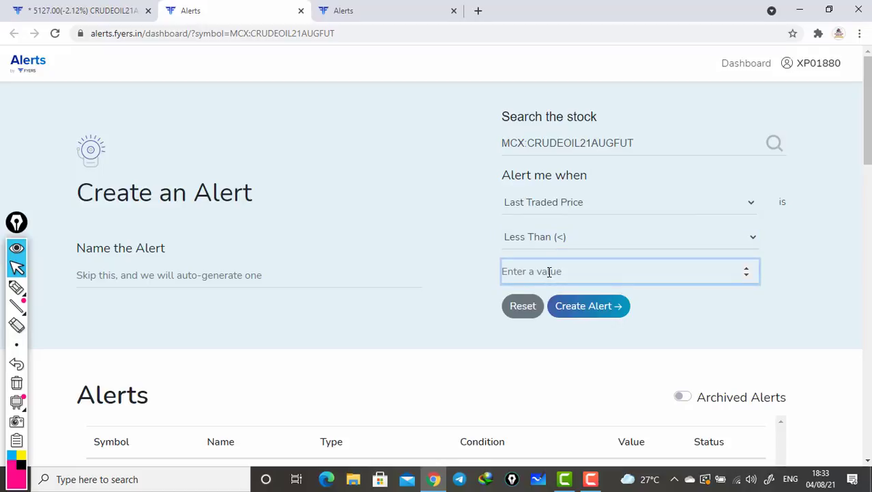
pyautogui.write('51420')
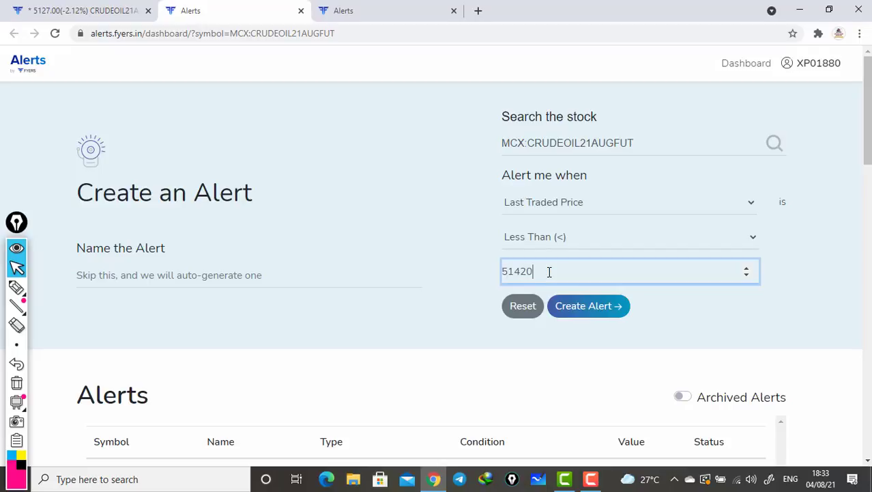
pyautogui.click(583, 313)
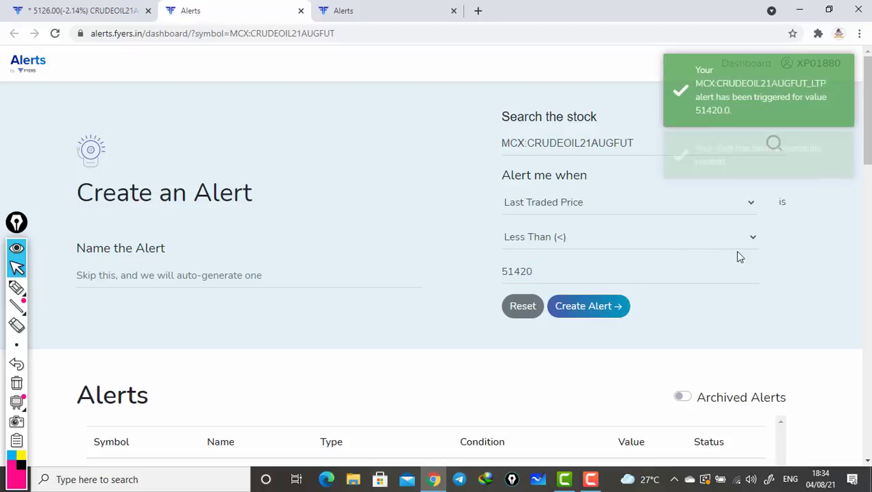
# Check the CRUDEOIL LTP < 51420 row in the Alerts table, then return to the chart tab.
pyautogui.scroll(-5, 794, 271)
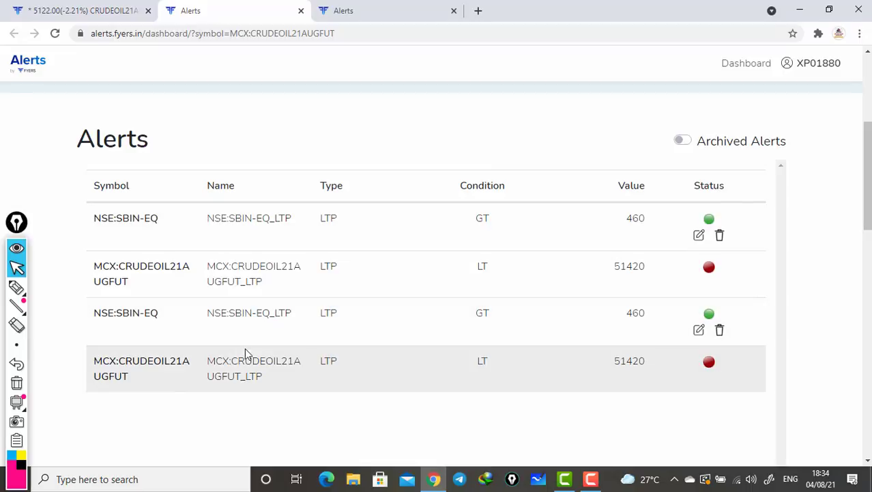
pyautogui.click(55, 13)
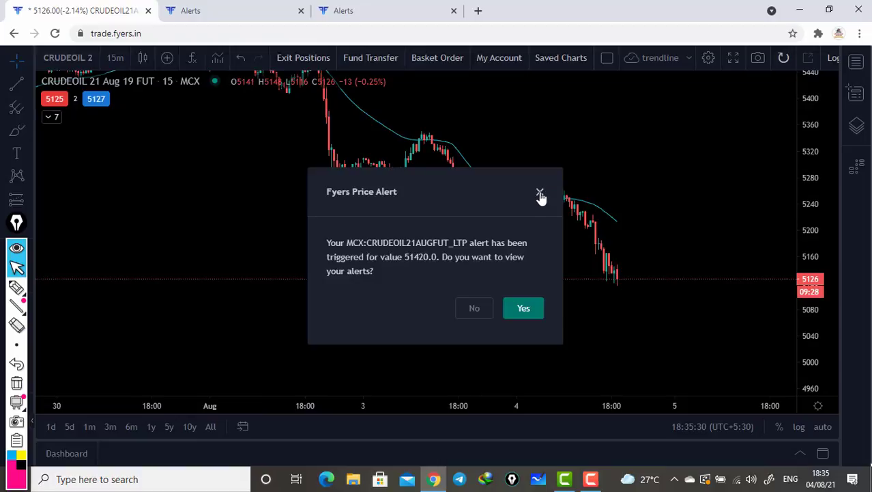
# Dismiss the triggered notice and create an MCX:CRUDEOIL21AUGFUT alert for Low Price below 5118.
pyautogui.click(475, 311)
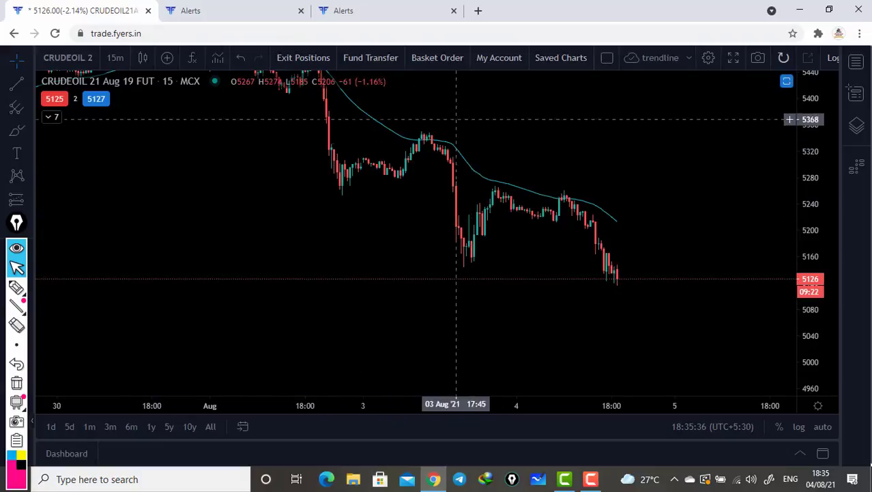
pyautogui.rightClick(483, 107)
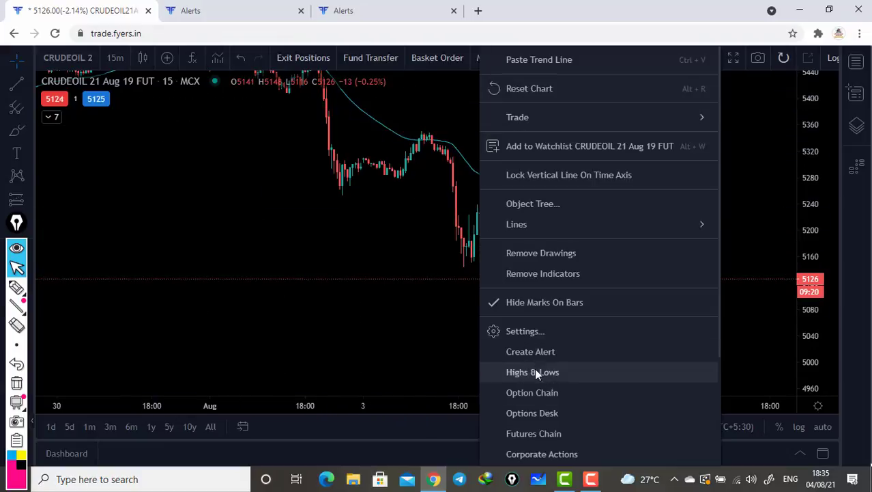
pyautogui.click(533, 352)
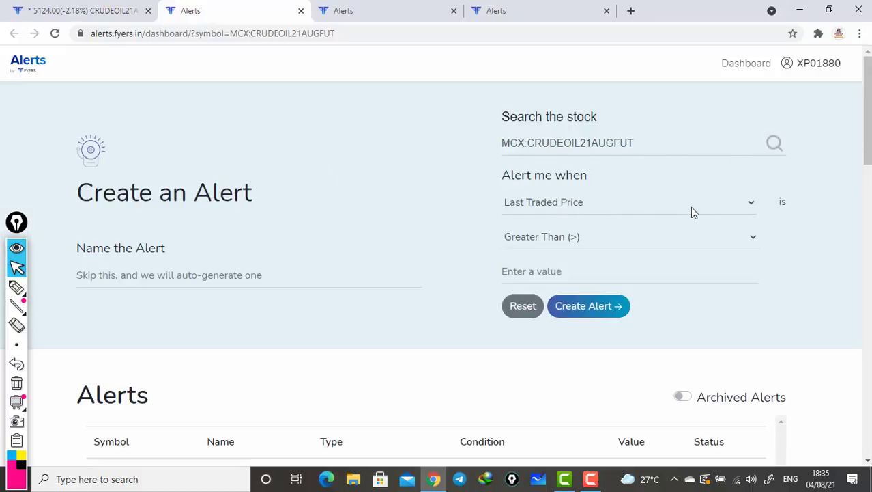
pyautogui.click(752, 204)
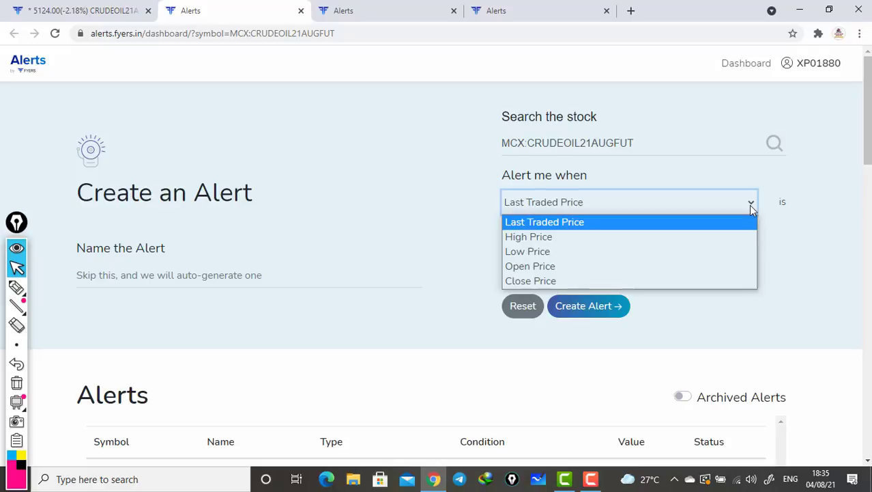
pyautogui.click(527, 252)
pyautogui.click(641, 236)
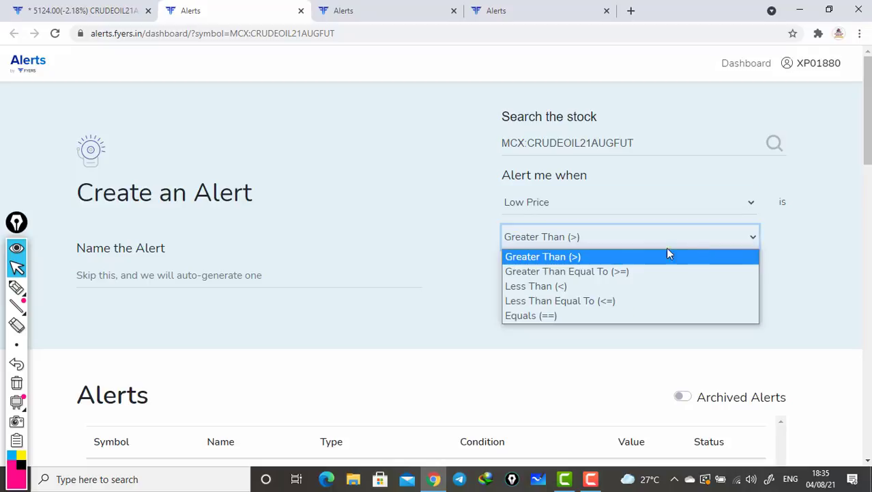
pyautogui.click(518, 285)
pyautogui.click(570, 272)
pyautogui.write('5118')
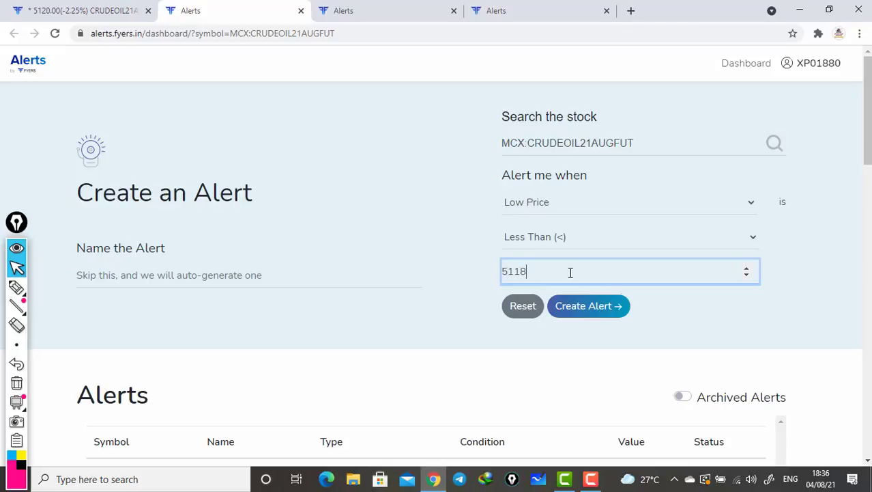
pyautogui.click(590, 307)
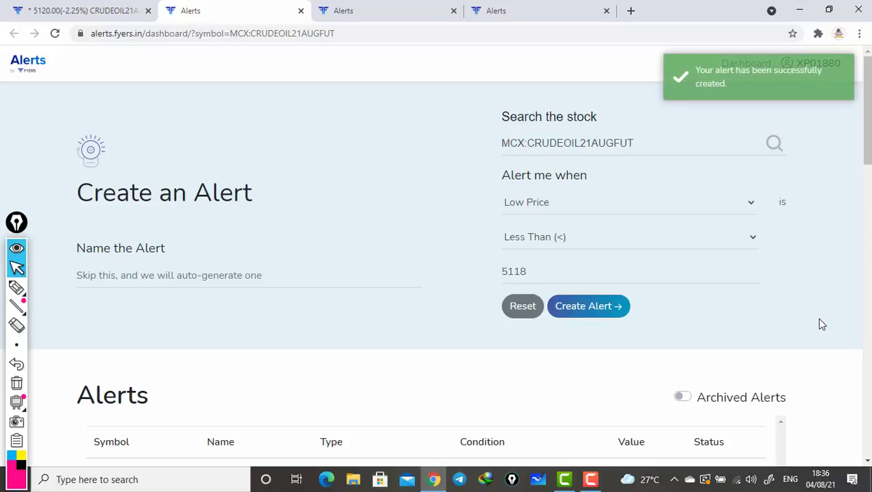
# Acknowledge the CRUDEOIL 5118.0 low-price trigger on the chart, then return to the three-alert list.
pyautogui.hotkey('ctrl', '1')
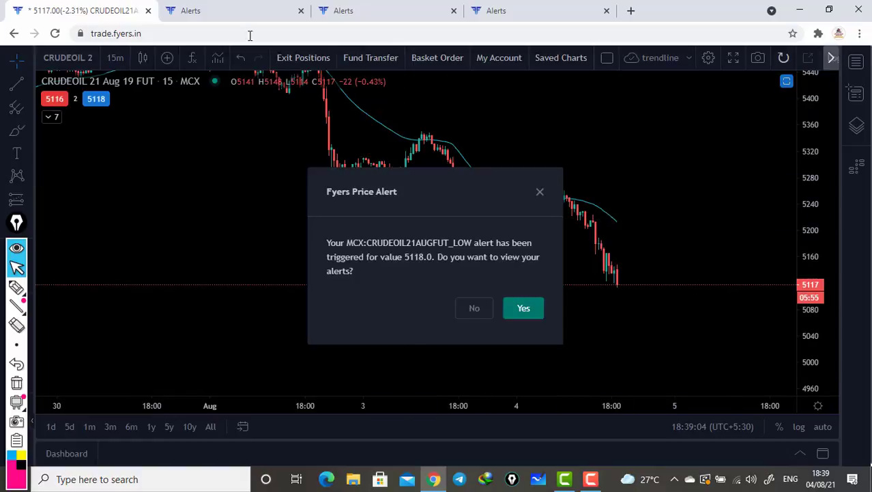
pyautogui.click(524, 308)
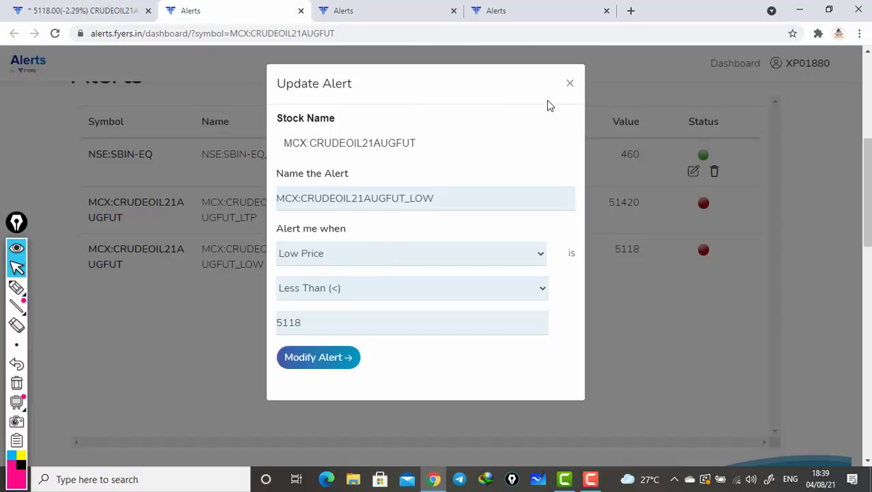
pyautogui.click(569, 83)
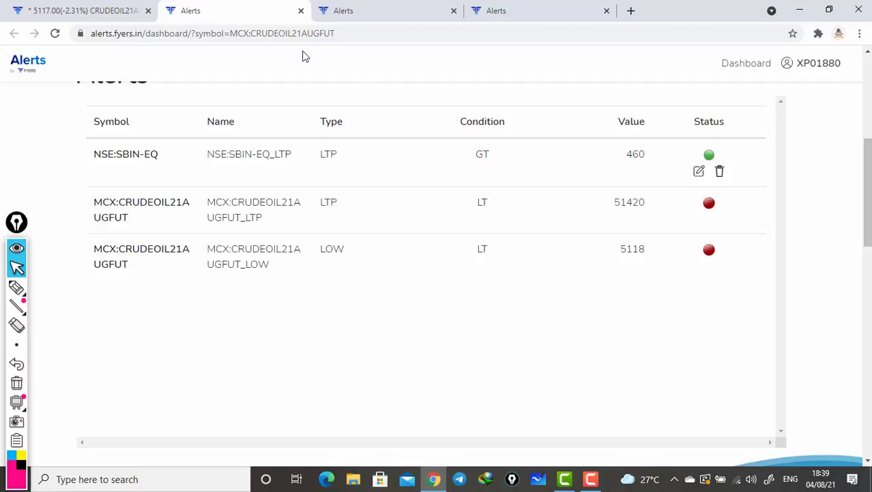
pyautogui.click(67, 13)
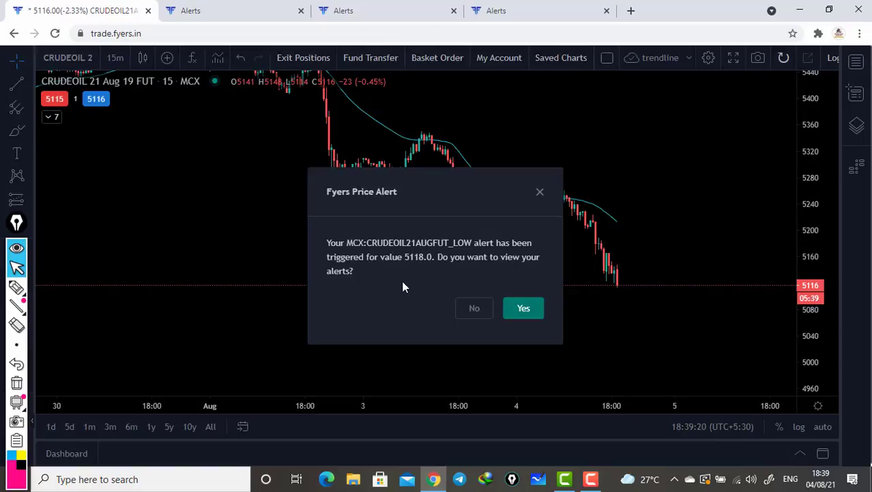
pyautogui.click(230, 9)
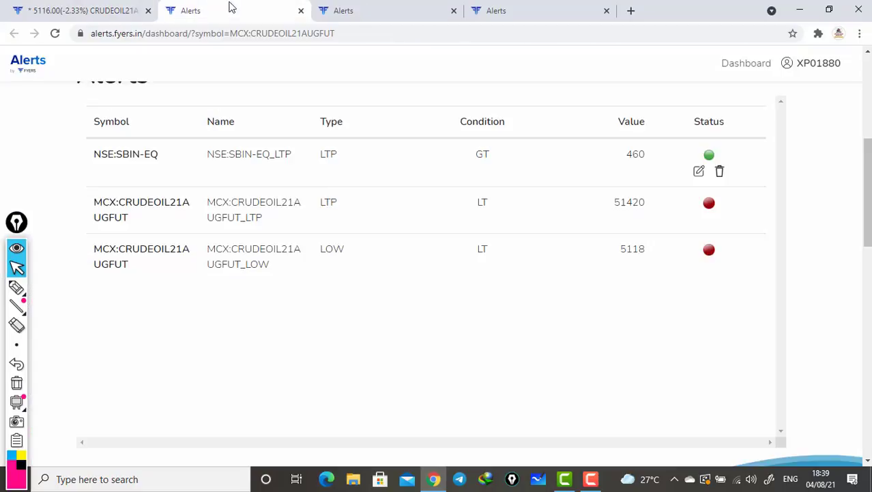
# Switch the CRUDEOIL Less Than 5118 alert form's price type to Last Traded Price.
pyautogui.scroll(5, 533, 205)
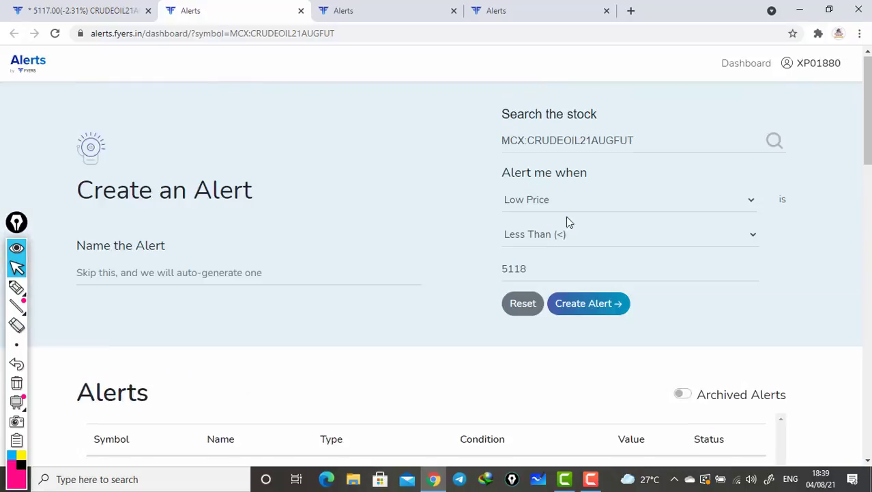
pyautogui.click(751, 203)
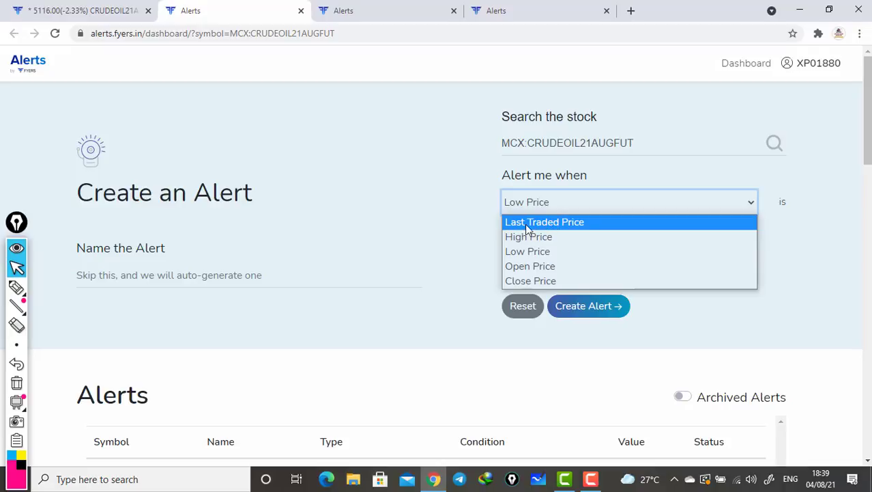
pyautogui.click(548, 223)
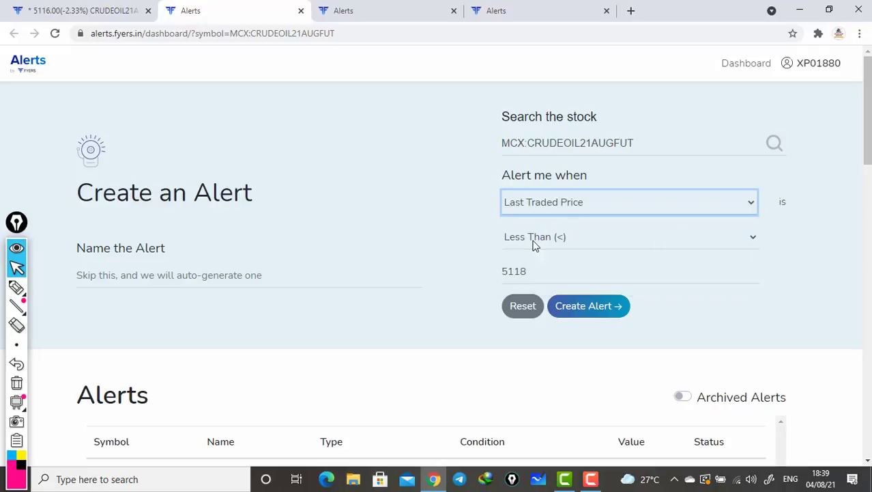
# Close the Fyers Price Alert notice for the 5118.0 low-price trigger on the CRUDEOIL chart.
pyautogui.click(60, 11)
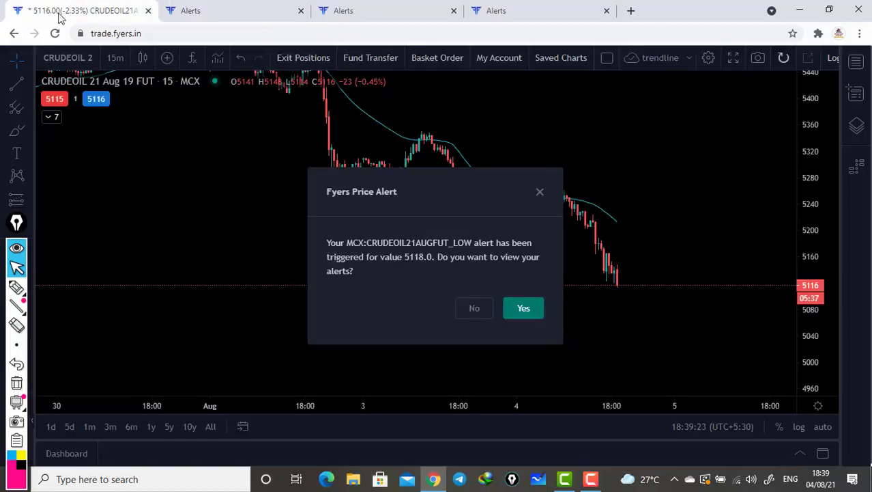
pyautogui.click(539, 194)
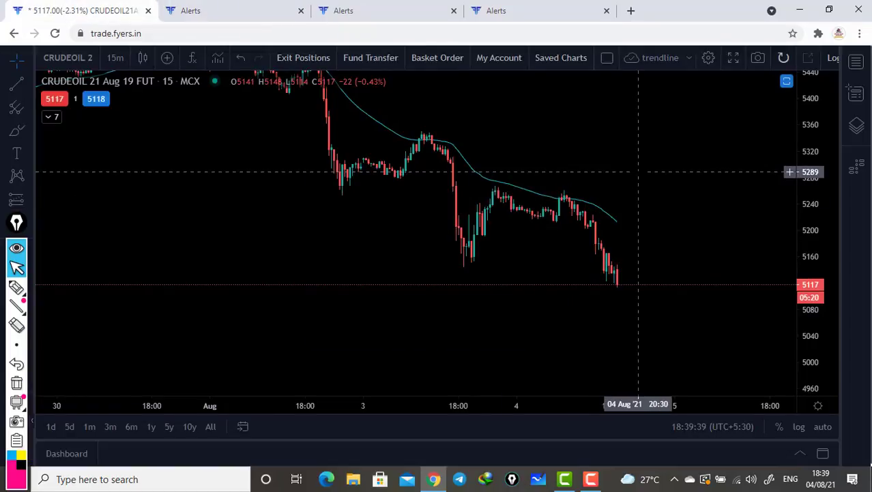